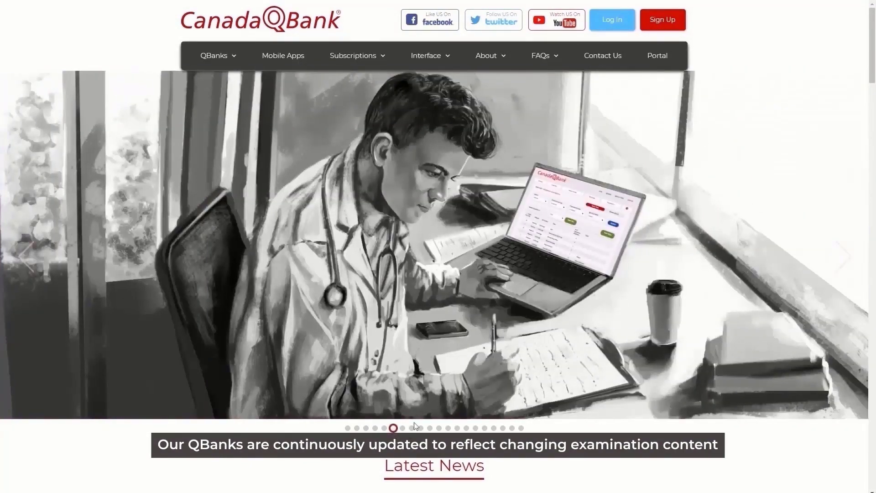
Browse the homepage slideshow to the PLAB and students slides, then scroll down the page.
left_click(421, 429)
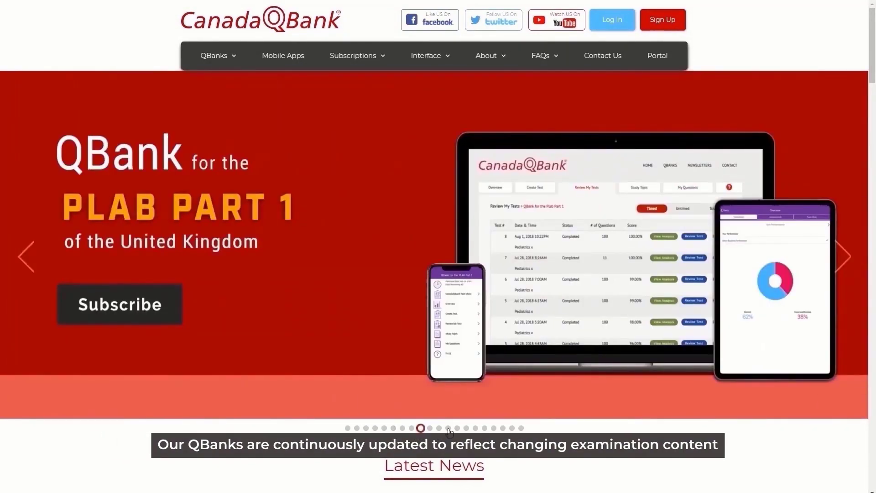
left_click(448, 429)
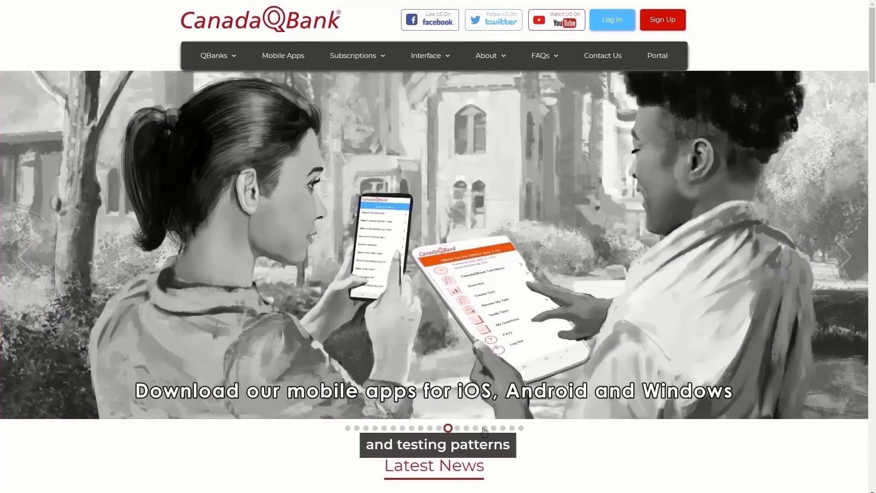
left_click(484, 428)
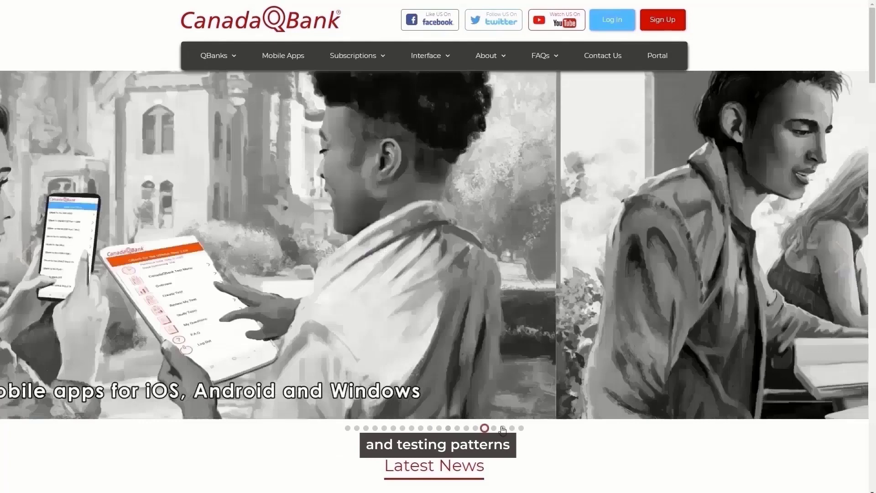
scroll(873, 98, "down", 13)
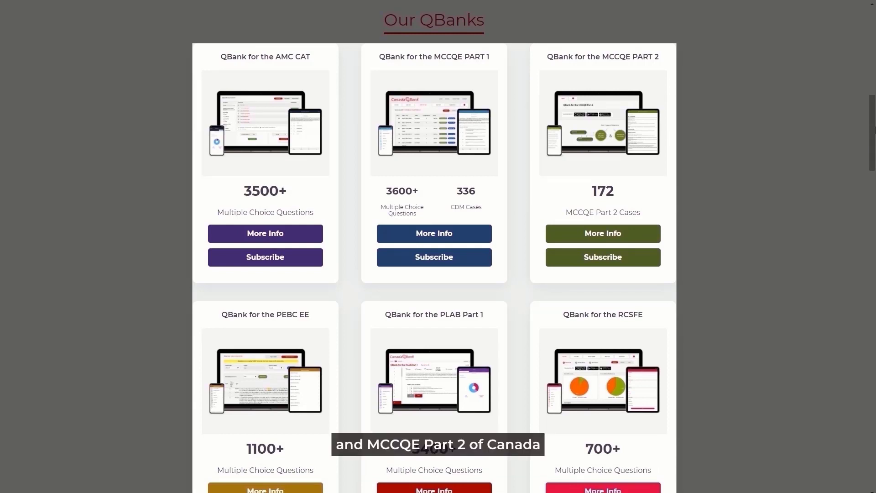
scroll(873, 117, "down", 6)
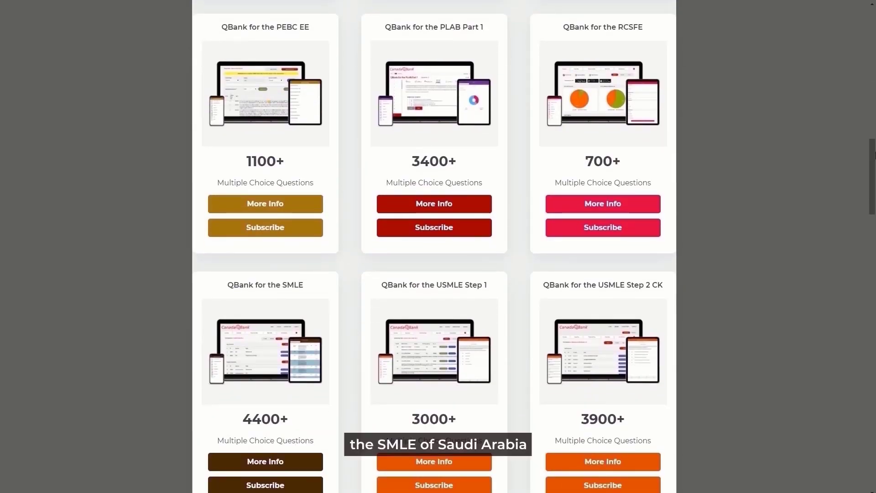
left_click_drag(873, 155, 874, 197)
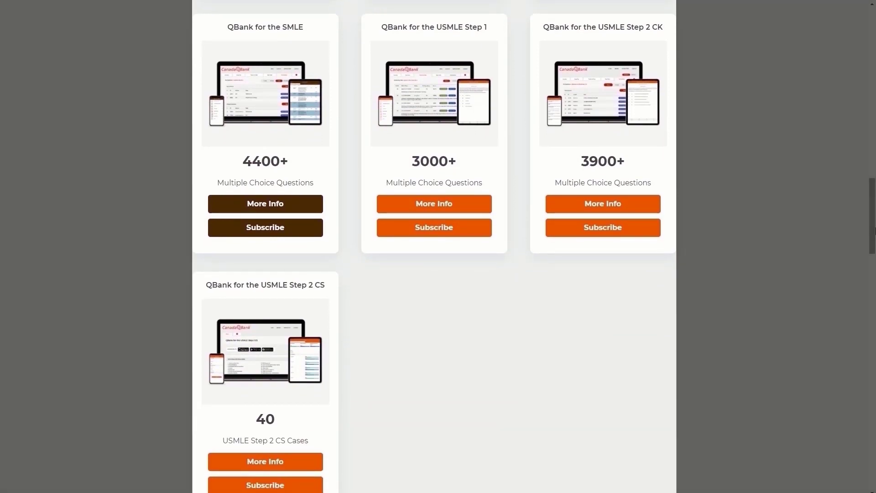
left_click_drag(874, 217, 874, 56)
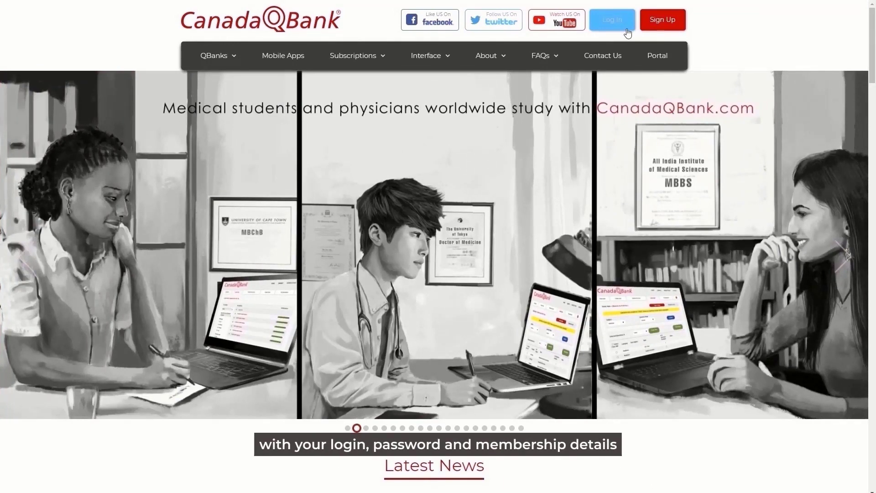
Log in and open the MCCQE Part 1 question bank's MCCQE1 CDM section.
left_click(611, 25)
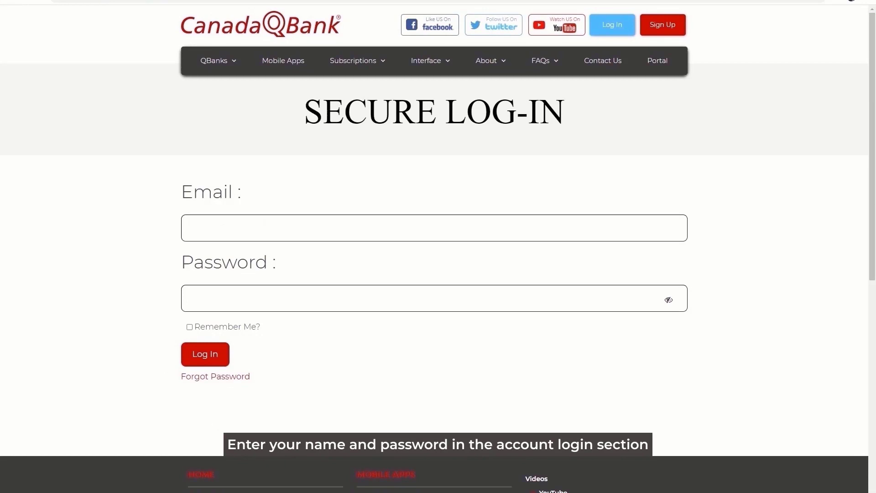
left_click(214, 358)
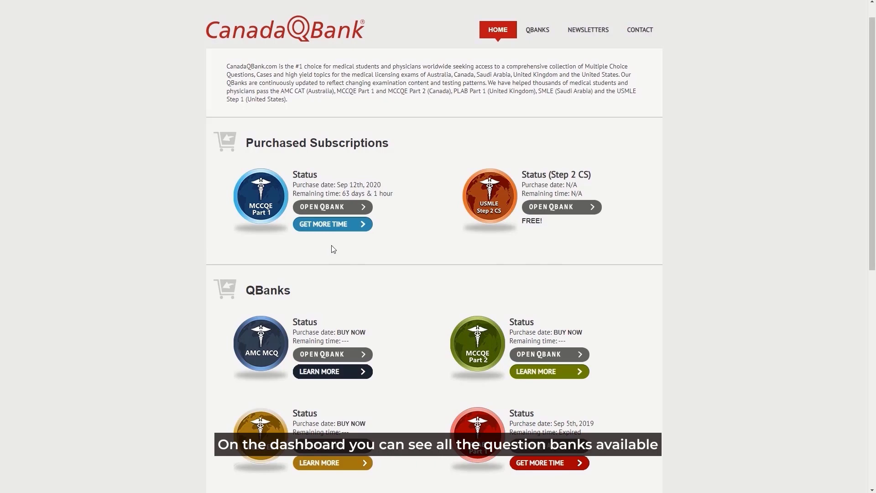
left_click_drag(872, 185, 874, 234)
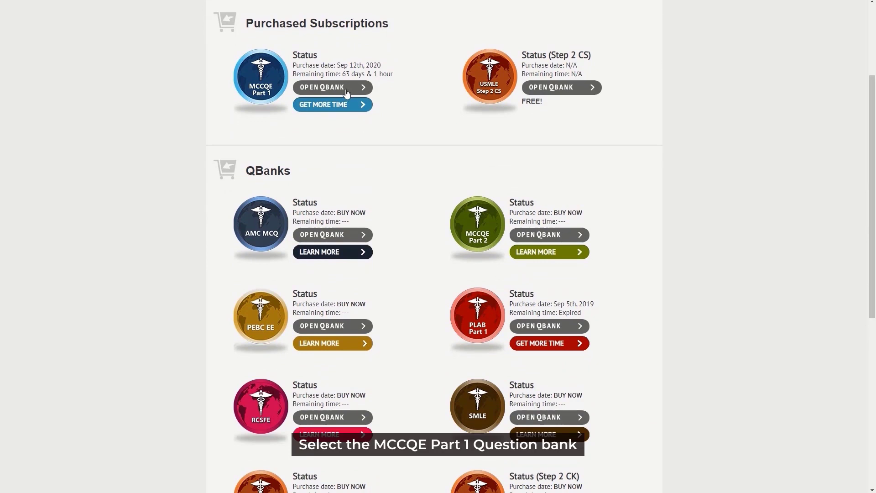
left_click(270, 107)
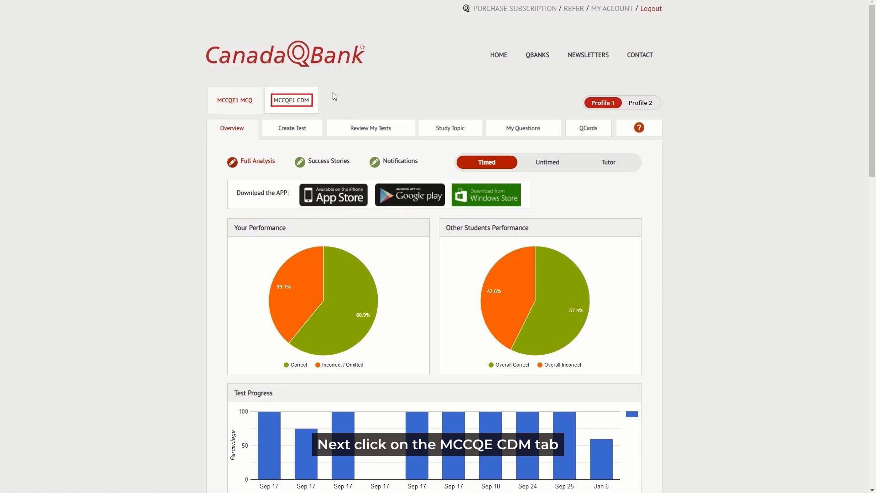
left_click(299, 106)
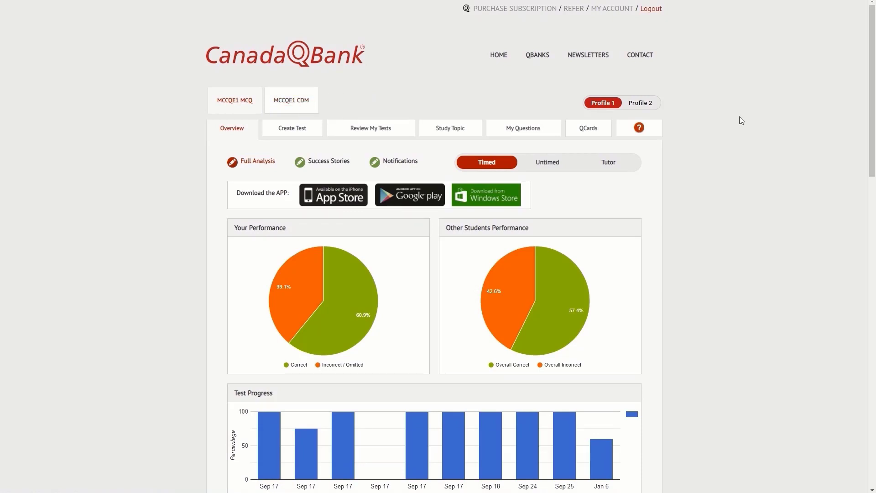
scroll(284, 115, "down", 1)
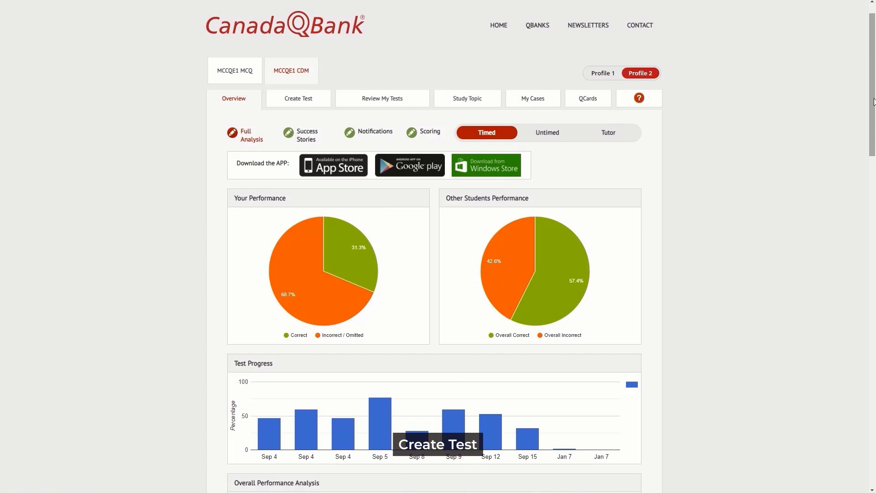
On Create Test, keep Timed mode with regular and multimedia questions included.
left_click(299, 106)
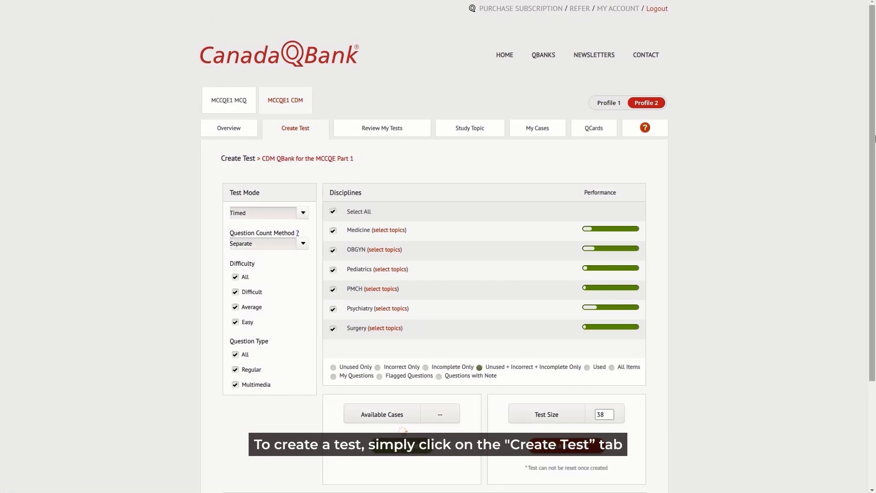
scroll(874, 162, "down", 1)
scroll(874, 162, "down", 1)
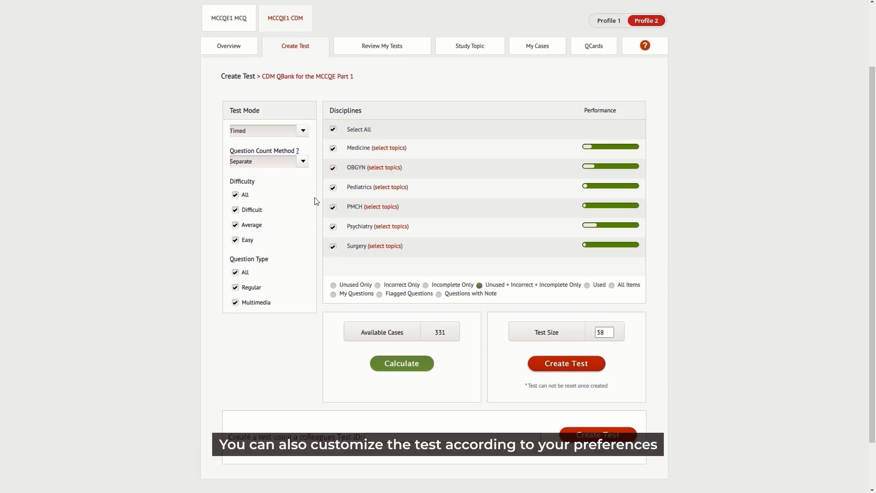
left_click(304, 134)
left_click(300, 176)
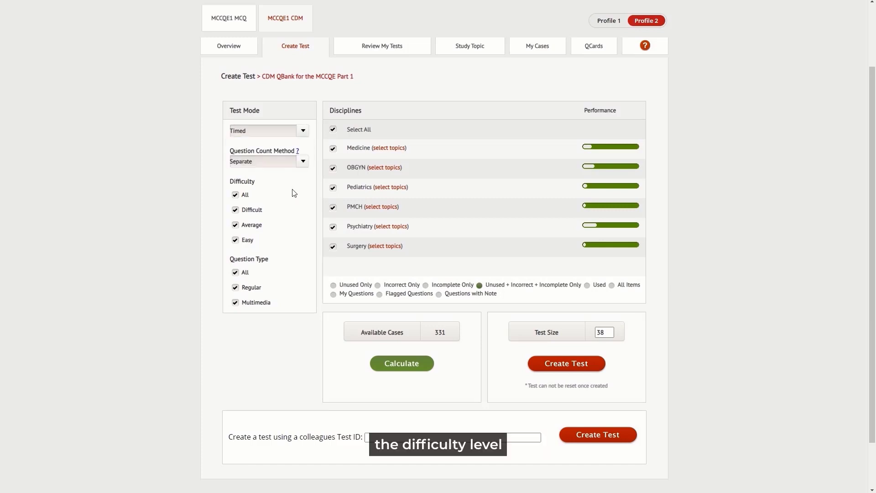
left_click(235, 287)
left_click(235, 288)
left_click(235, 302)
left_click(235, 303)
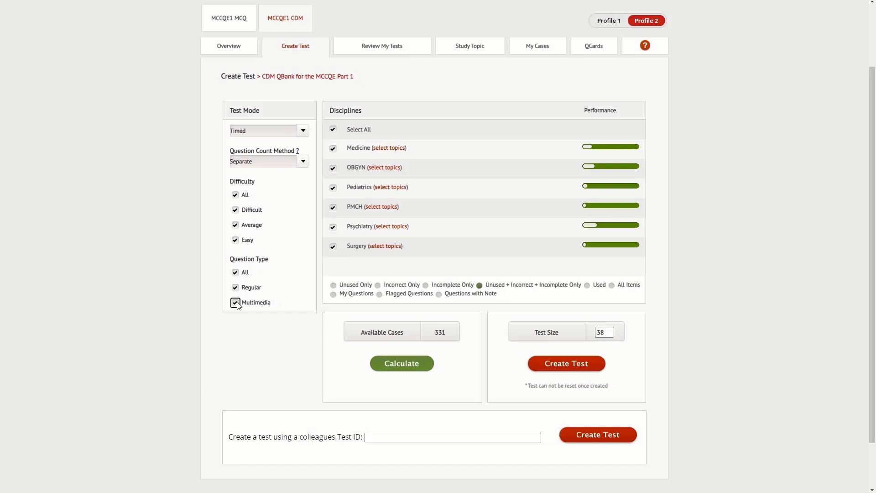
Keep Medicine and OBGYN included, set the pool to Unused Only, and generate the test.
left_click(332, 148)
left_click(333, 148)
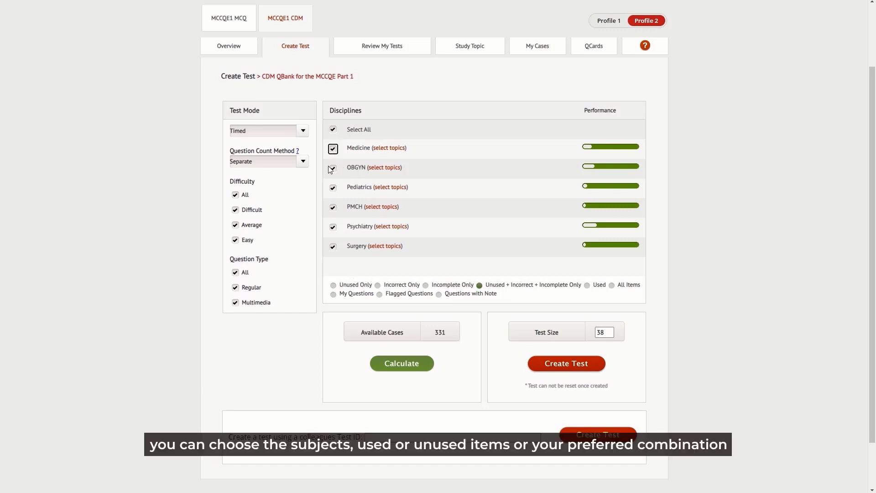
left_click(334, 168)
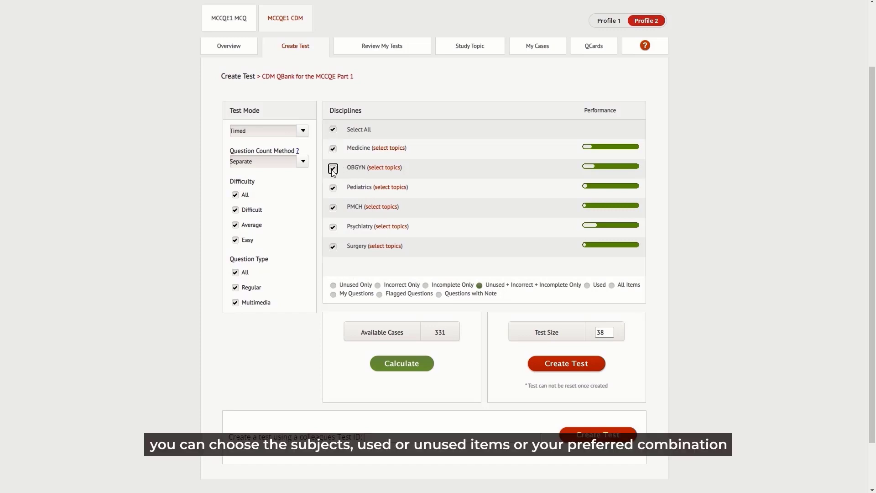
left_click(385, 287)
left_click(367, 286)
left_click(377, 286)
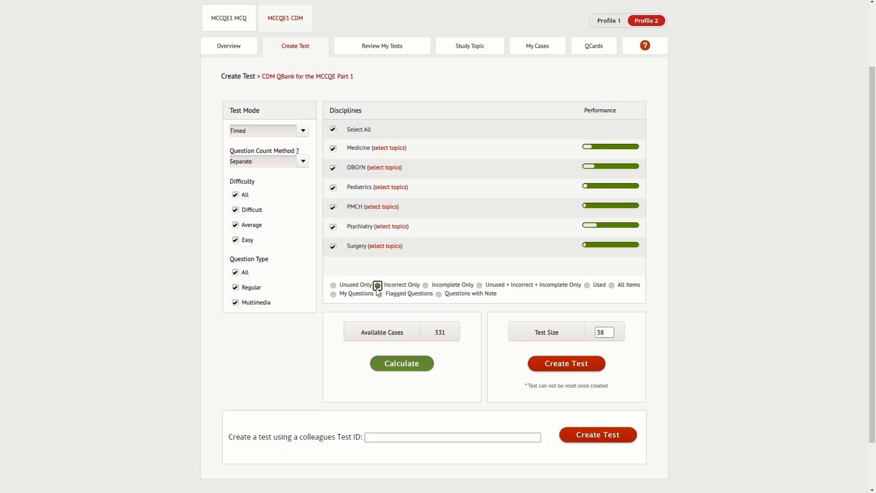
left_click(333, 287)
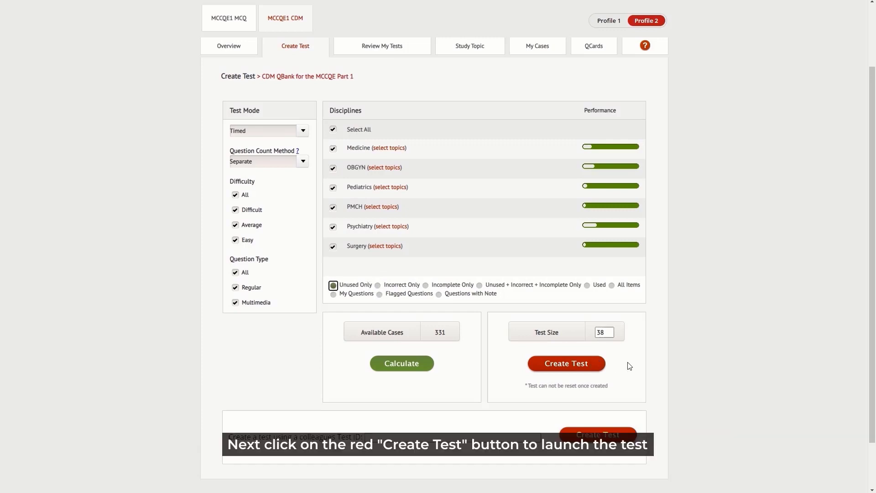
left_click(589, 369)
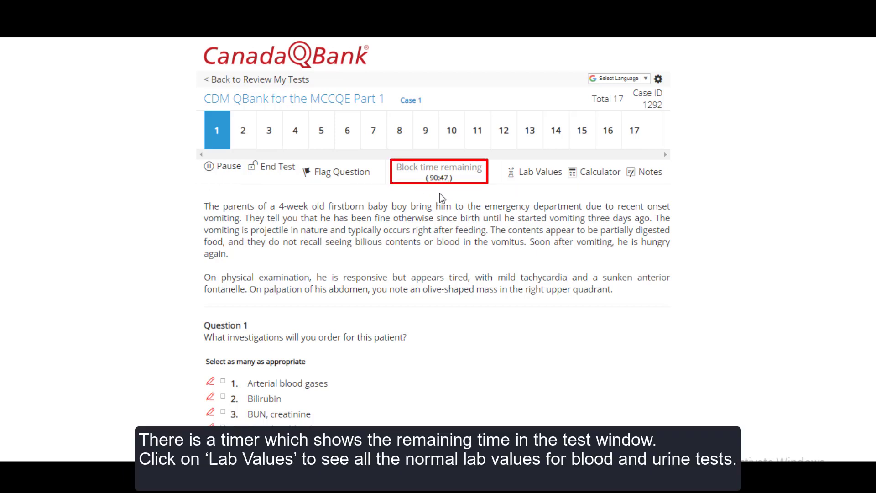
Show the normal lab values, expand and collapse Blood, and try the calculator with 6.
left_click(534, 180)
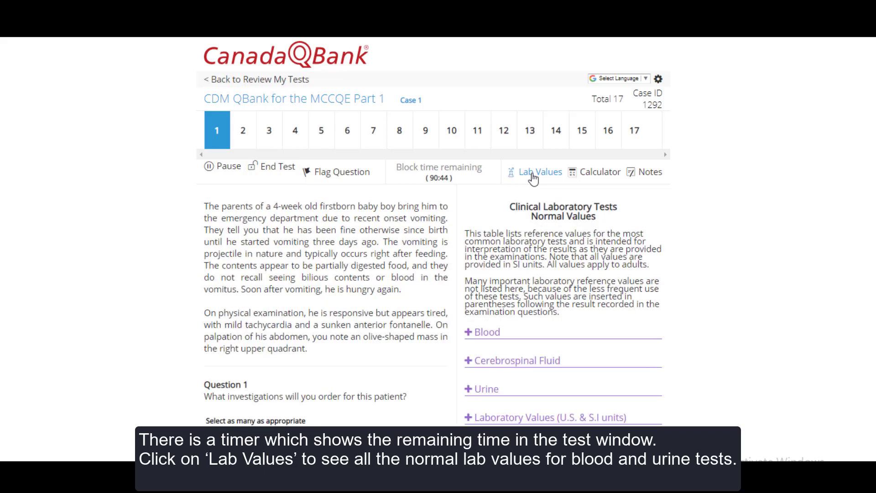
left_click(486, 336)
left_click(487, 337)
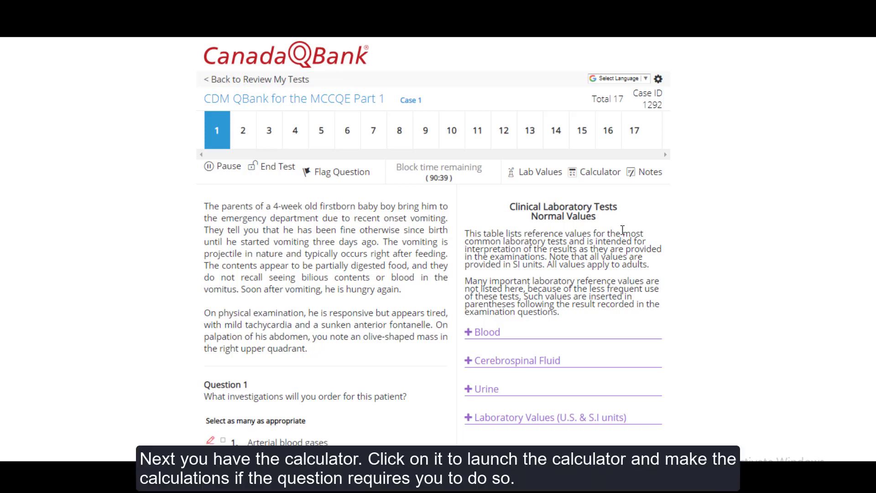
left_click(596, 177)
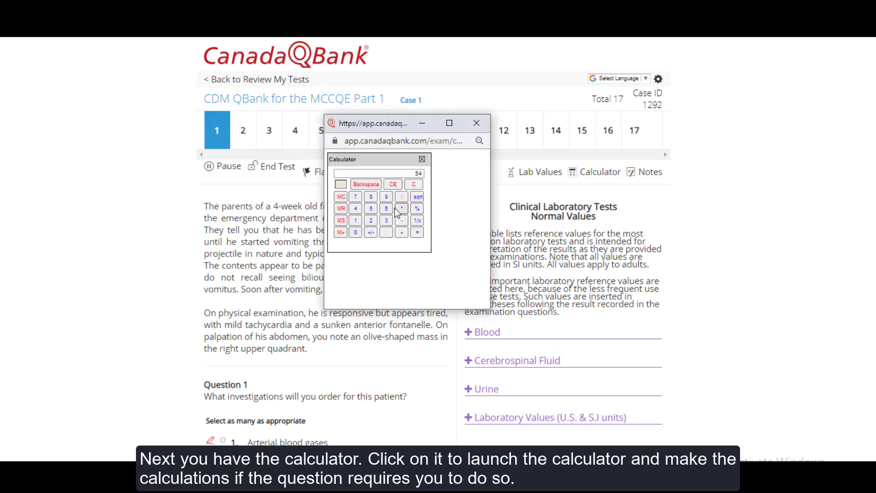
left_click(386, 208)
left_click(477, 123)
Write 'Notes' in a notes box, then erase it, leaving the box blank.
left_click(631, 172)
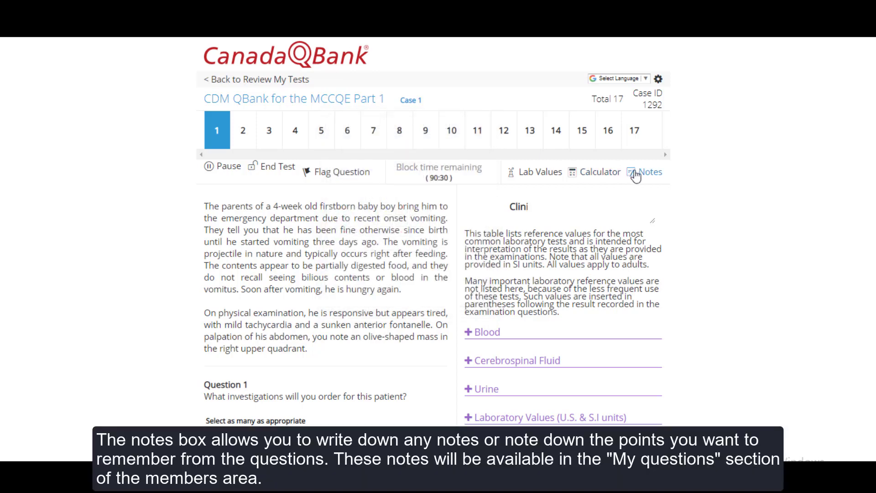
type("No")
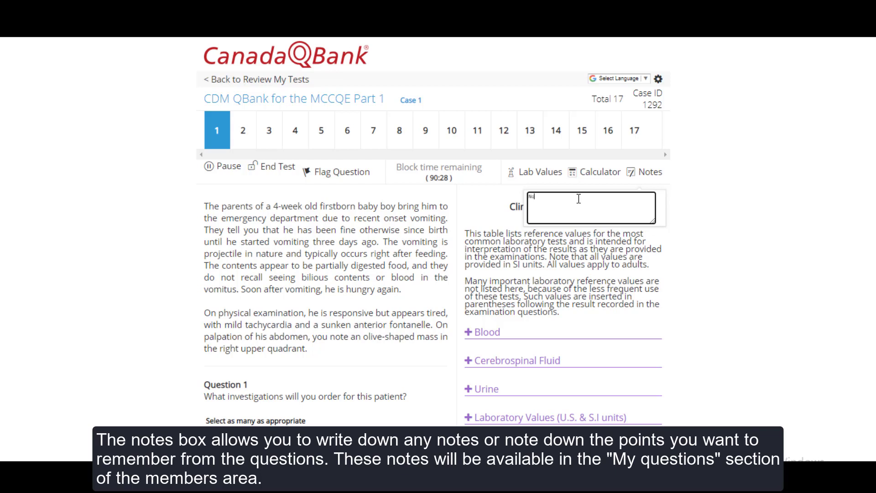
type("tes")
key("BackSpace")
key("BackSpace")
key("BackSpace")
key("BackSpace")
left_click(704, 213)
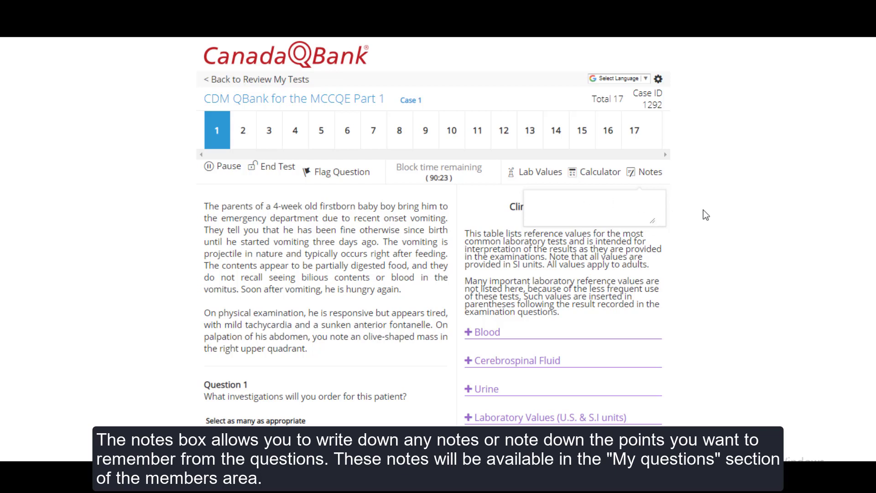
Strike out and restore the Hypochloremia answer on Question 2 while scrolling the case.
scroll(706, 214, "down", 6)
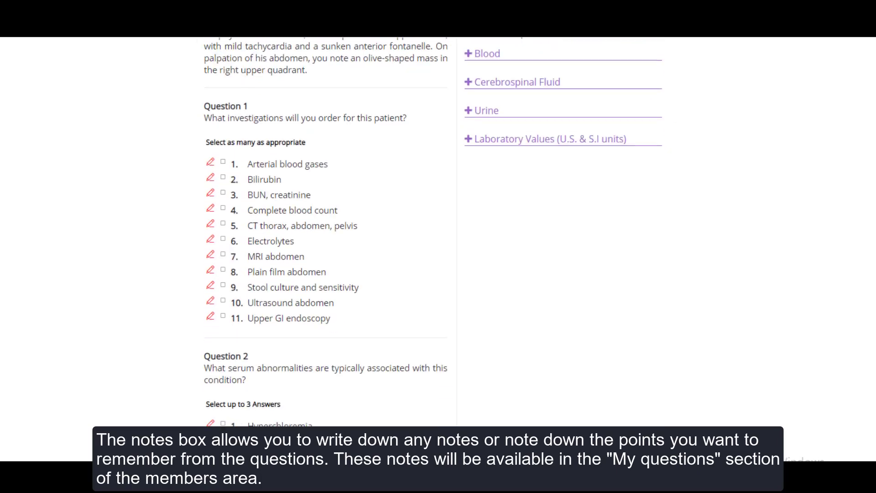
scroll(759, 370, "down", 6)
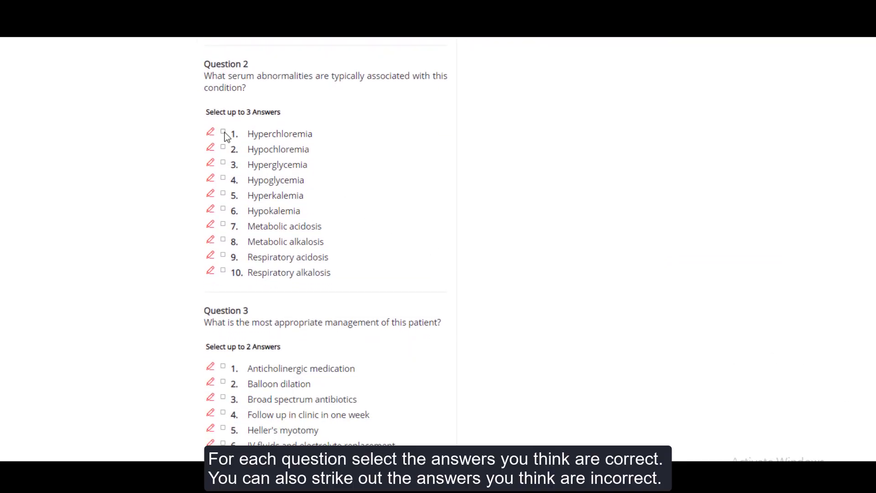
left_click(211, 148)
left_click(211, 148)
scroll(811, 413, "down", 2)
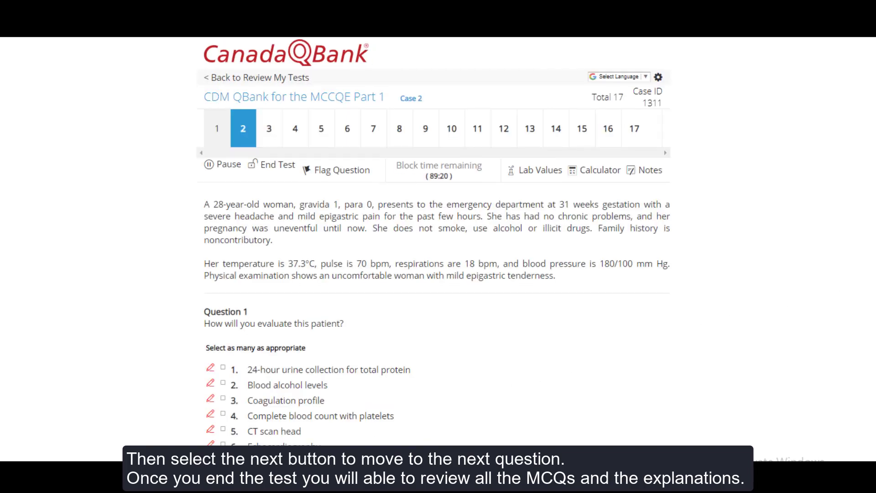
scroll(437, 273, "down", 6)
scroll(437, 273, "up", 7)
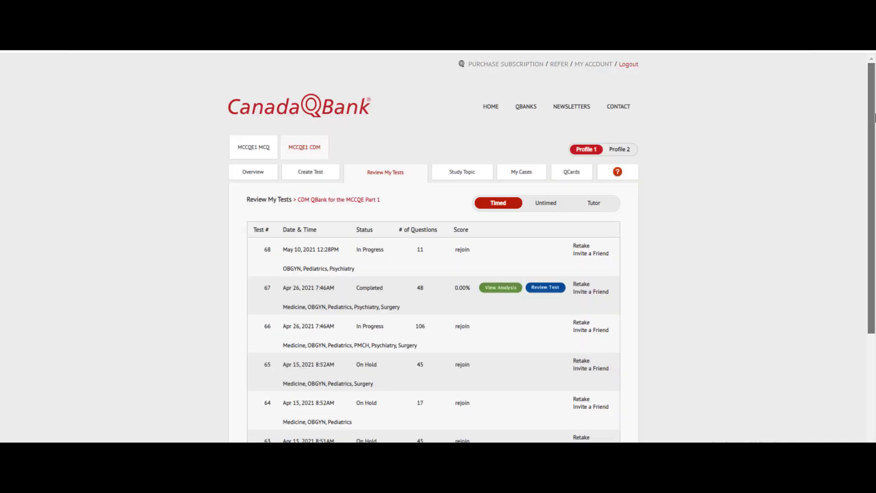
Scroll the Review My Tests list of past timed CDM tests.
mouse_move(875, 118)
left_mouse_down()
mouse_move(875, 260)
mouse_move(875, 108)
left_mouse_up()
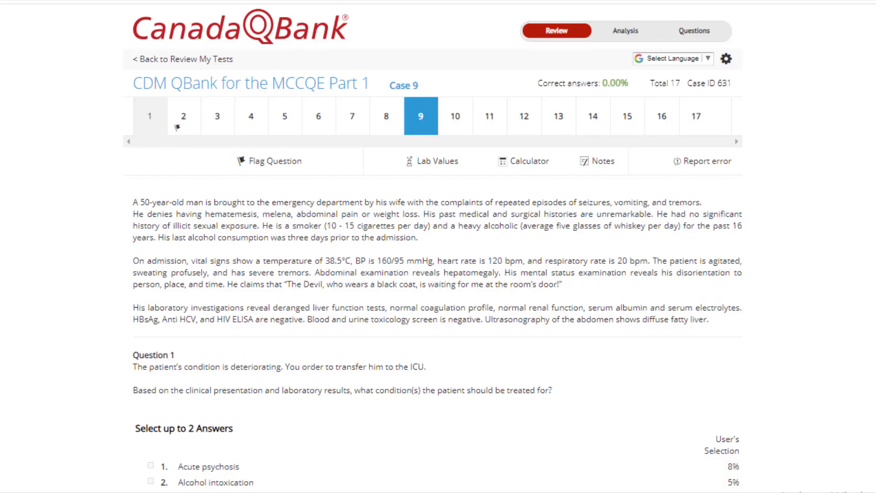
Scroll through the reviewed test's case answers.
scroll(432, 247, "down", 10)
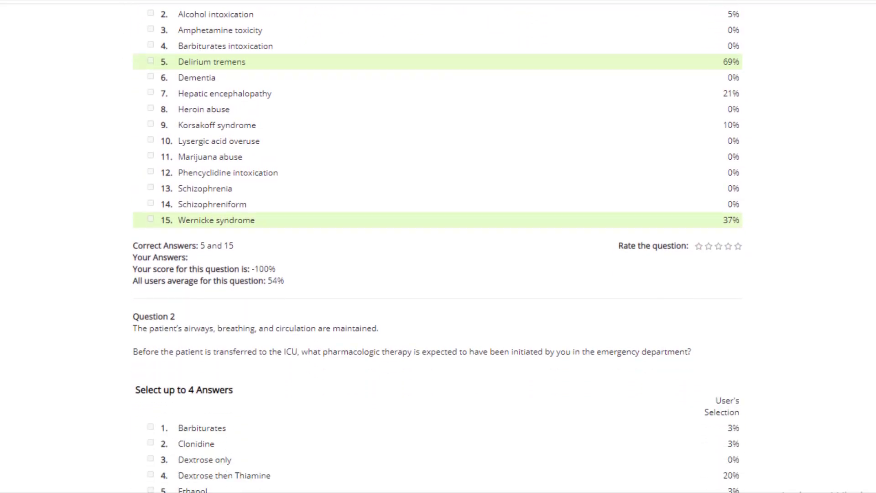
scroll(432, 247, "down", 15)
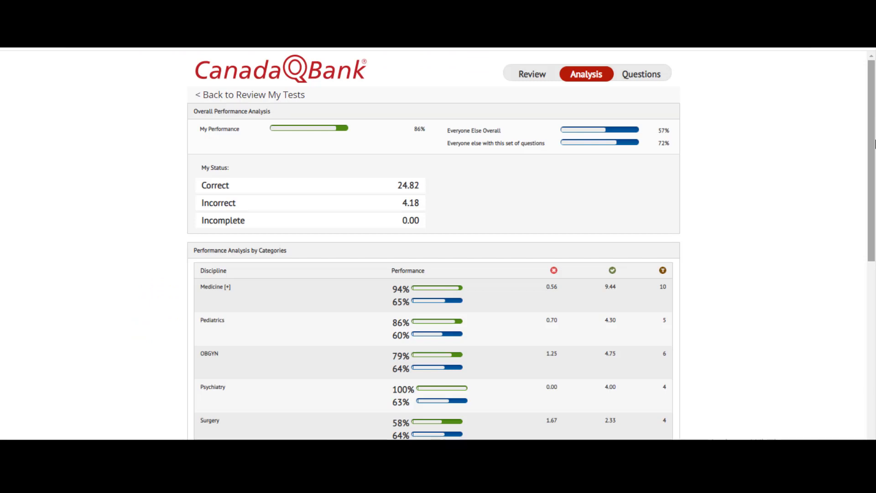
Scroll down the Detailed Score Report's case answers and question scores.
left_click_drag(874, 144, 874, 351)
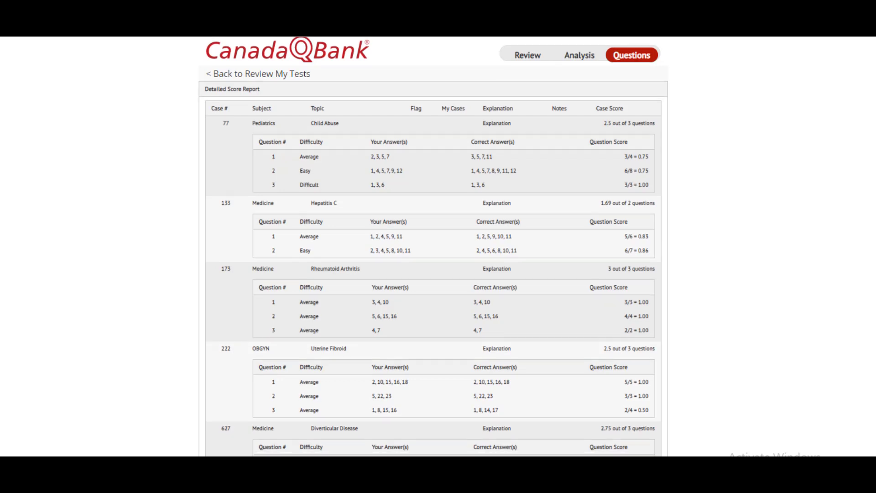
Scroll down through the score report and back up.
scroll(434, 246, "down", 2)
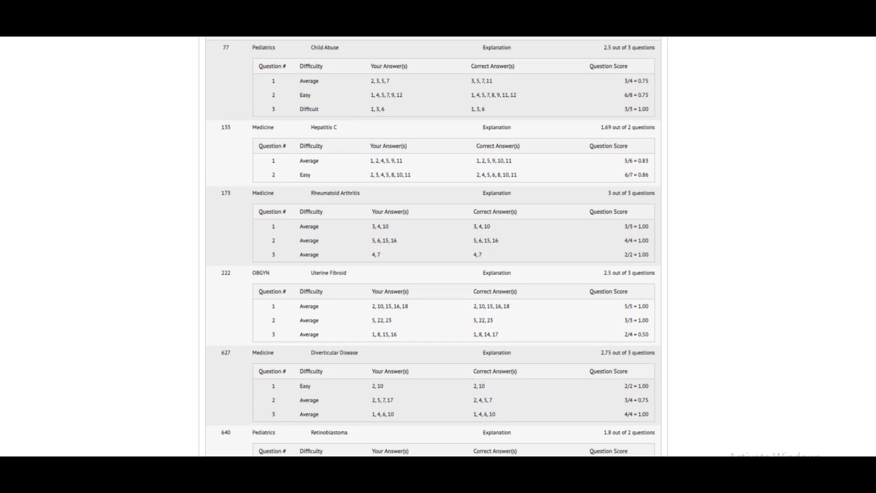
scroll(434, 246, "down", 5)
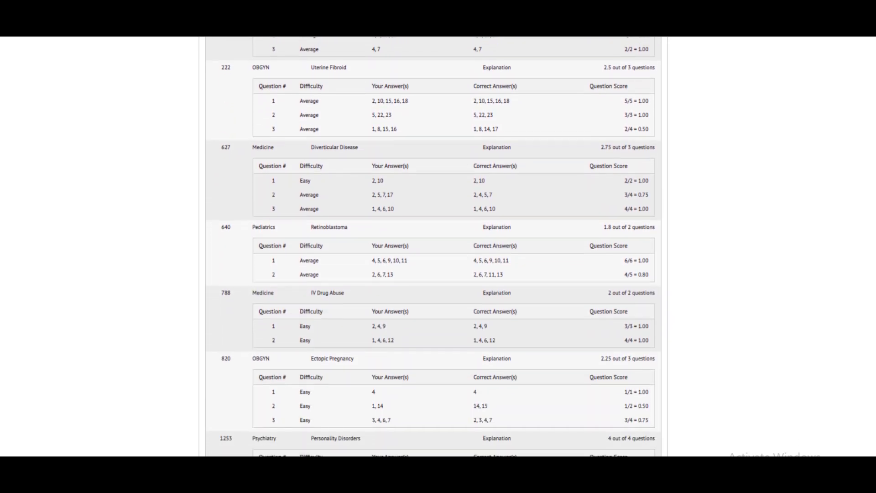
scroll(433, 247, "down", 4)
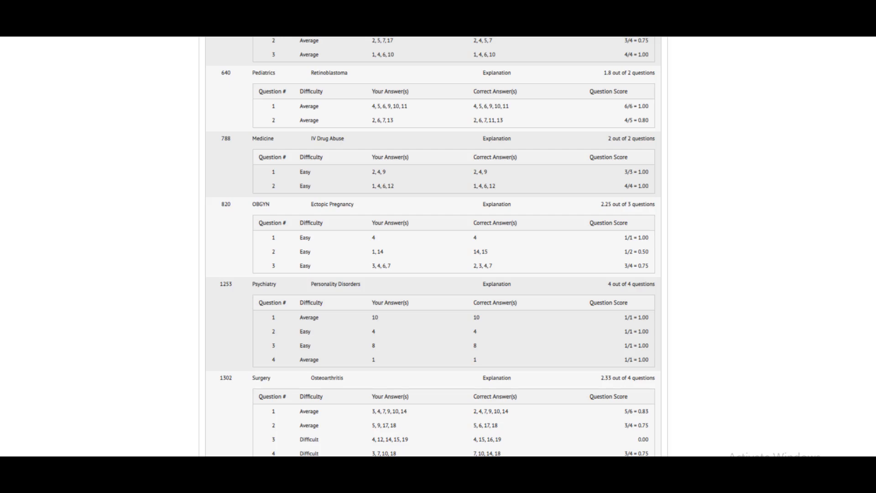
scroll(433, 246, "up", 15)
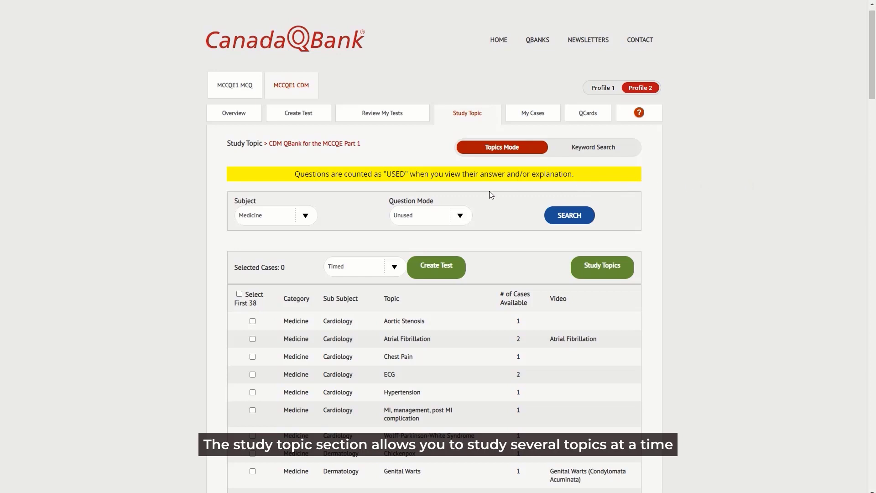
Keep Medicine as the subject and select the Atrial Fibrillation topic for study.
left_click(286, 219)
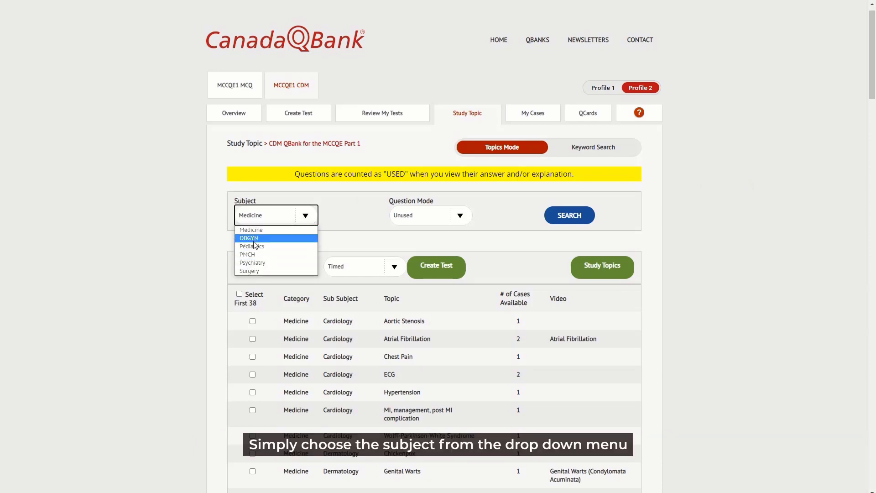
left_click(201, 306)
left_click(252, 321)
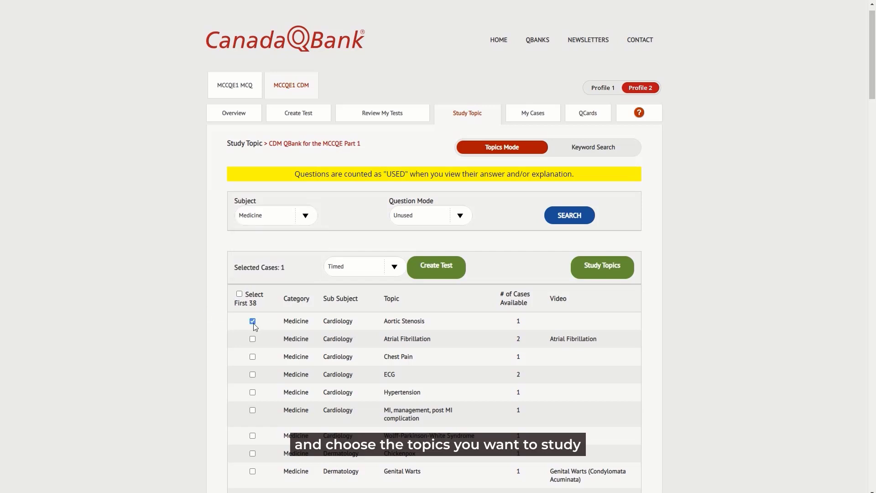
left_click(252, 321)
left_click(252, 338)
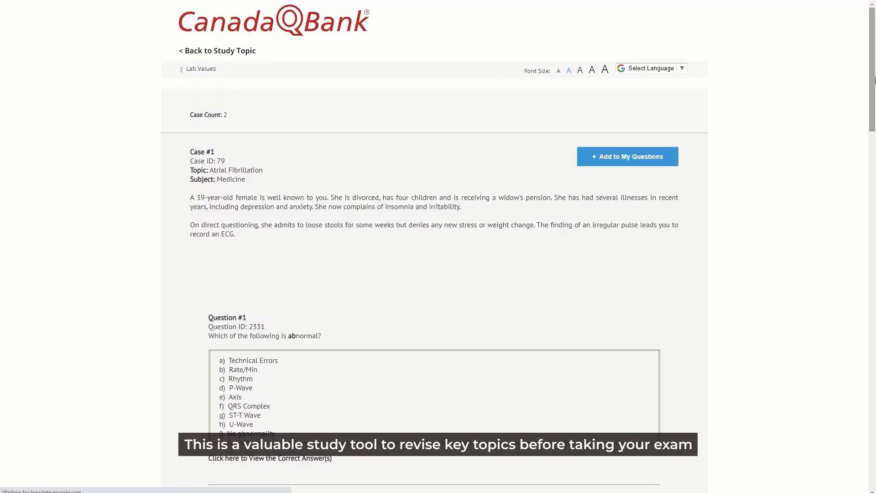
left_click_drag(875, 80, 860, 195)
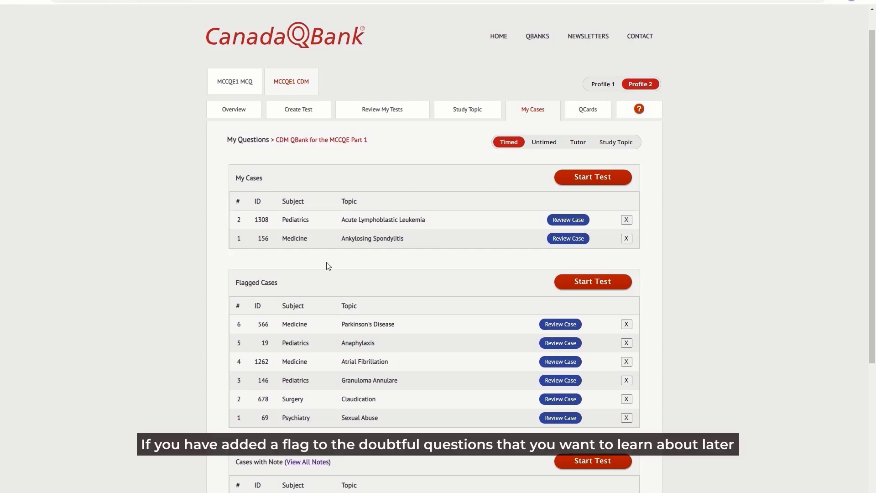
left_click_drag(875, 188, 865, 266)
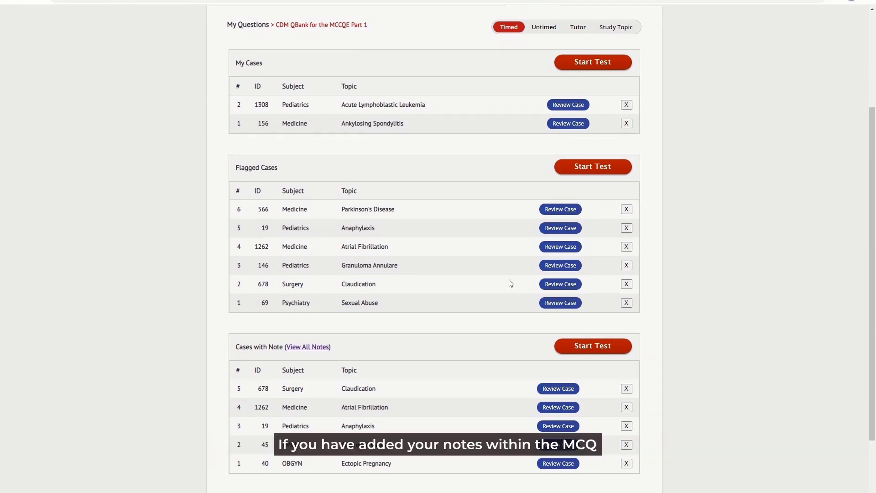
scroll(871, 253, "down", 1)
scroll(872, 253, "down", 1)
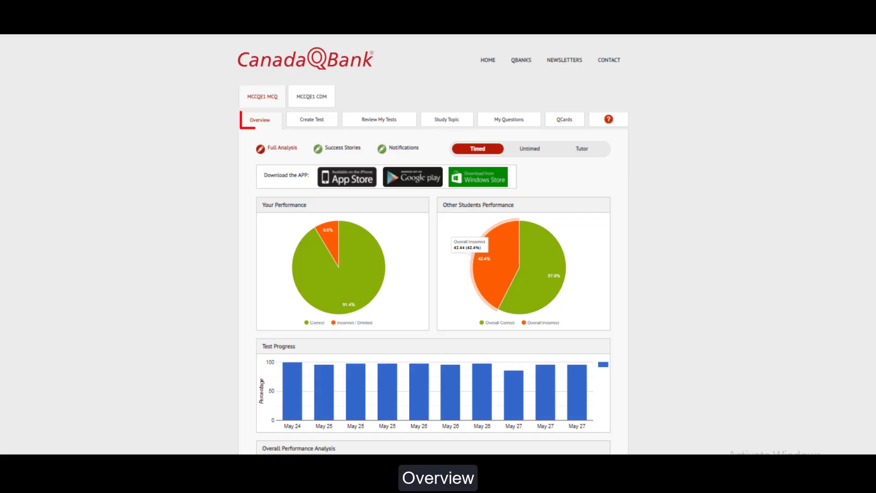
Switch the performance charts to Tutor and back to Timed, then scroll to Test Progress.
scroll(432, 240, "down", 3)
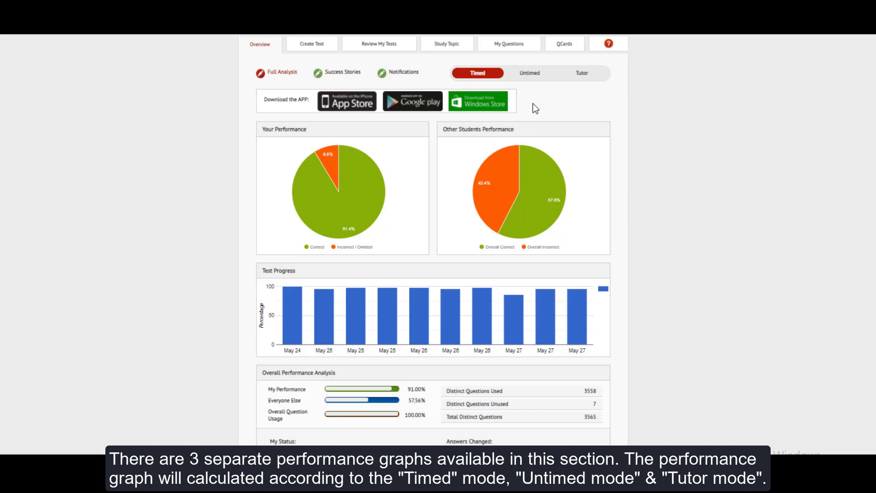
left_click(579, 74)
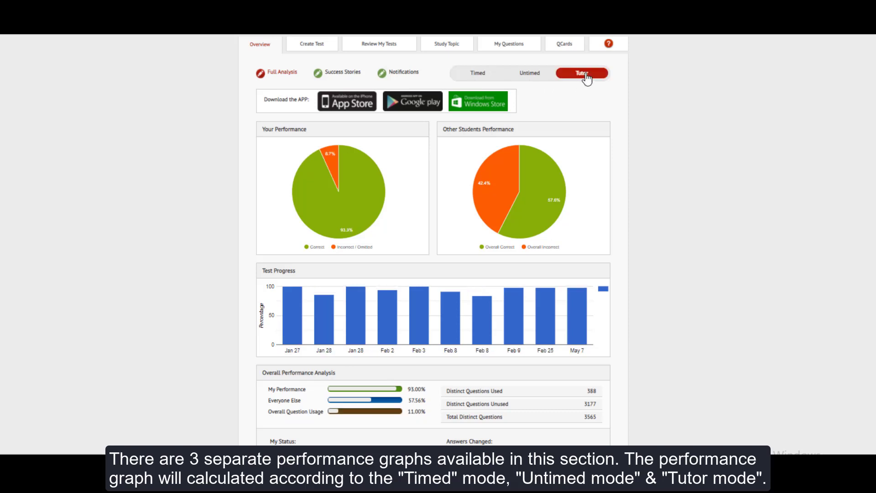
left_click(484, 74)
scroll(822, 132, "down", 4)
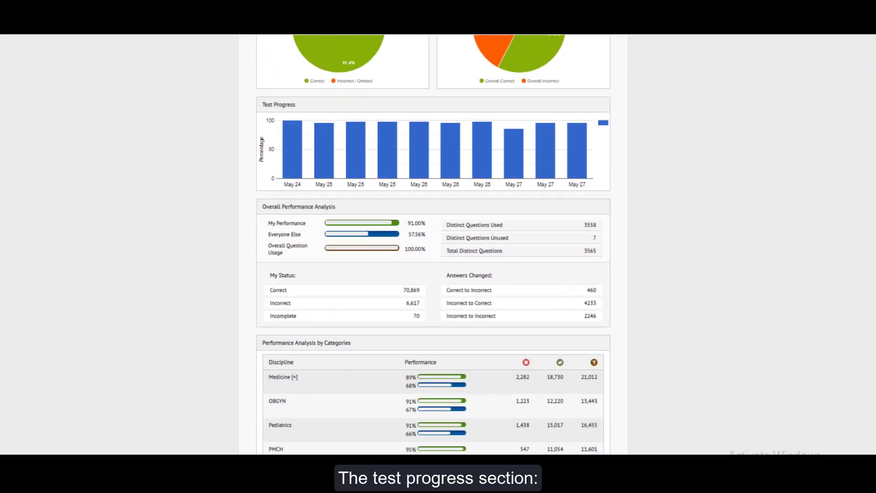
scroll(872, 219, "down", 1)
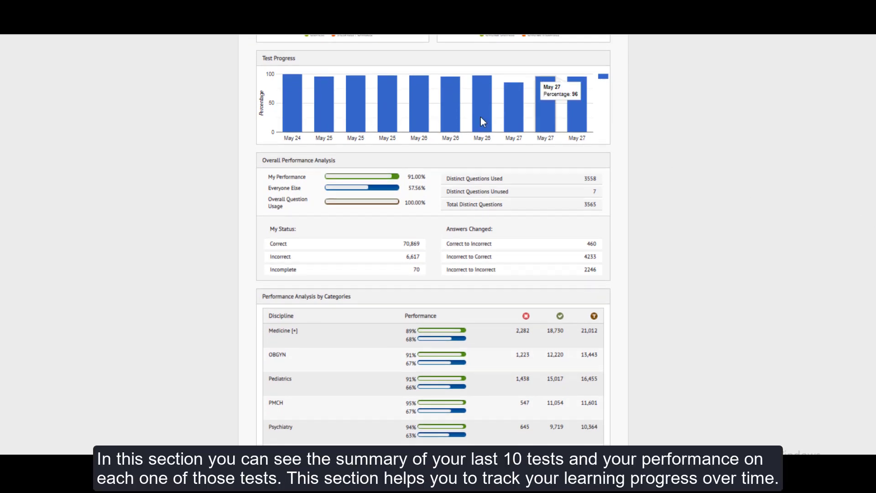
mouse_move(474, 109)
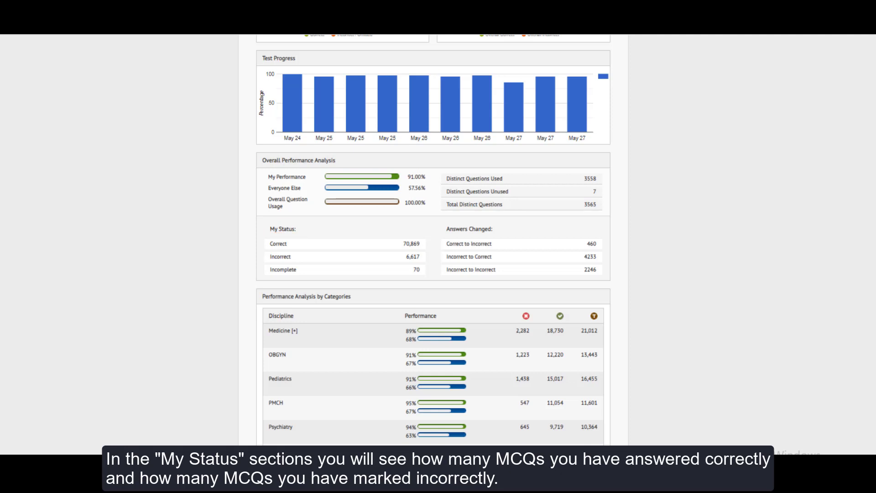
scroll(433, 240, "down", 4)
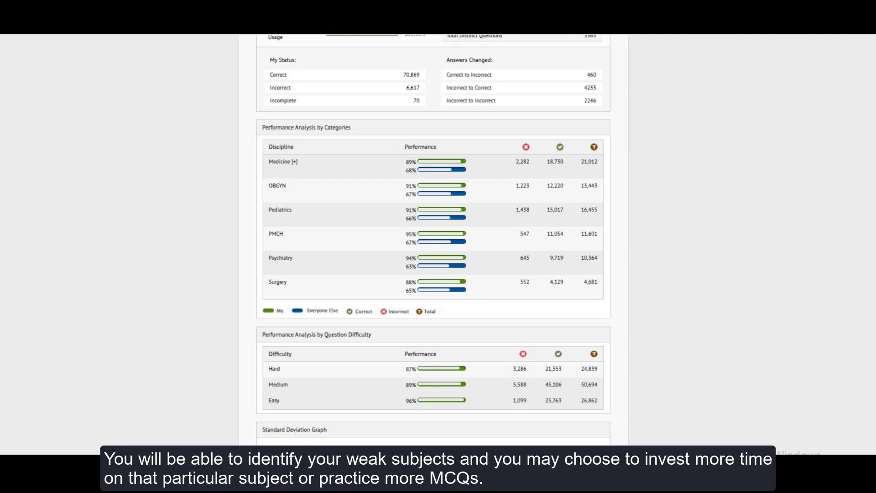
scroll(434, 241, "down", 1)
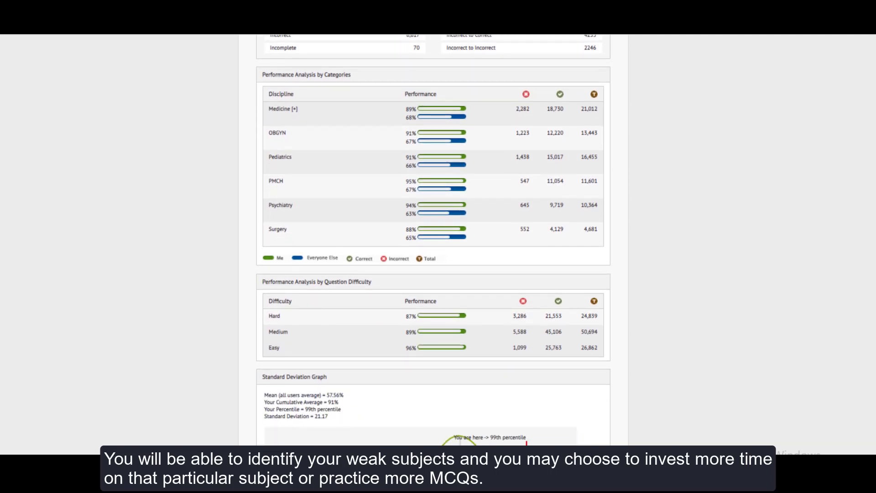
Scroll down to the Standard Deviation Graph showing the 91% average at the 99th percentile.
scroll(434, 240, "down", 3)
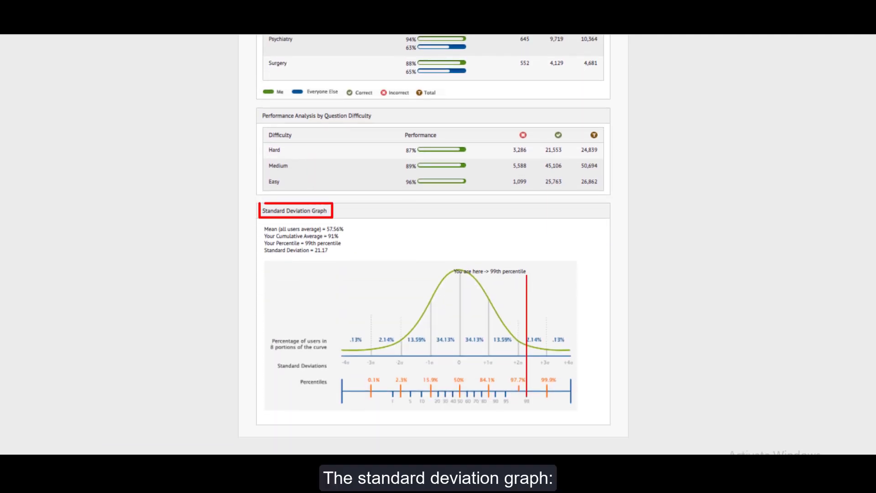